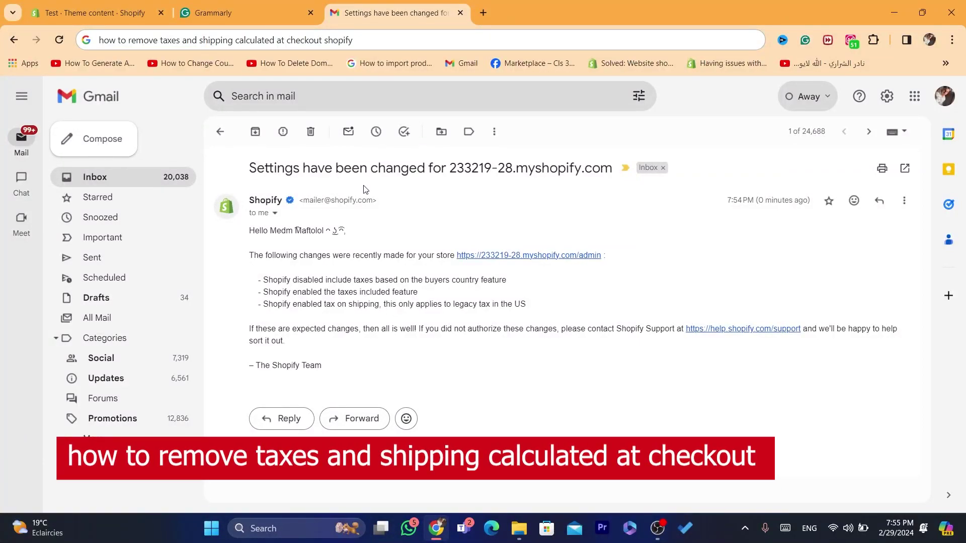
# In the Gmail tab, go to shopify.com using the address bar's suggestion
pyautogui.click(394, 41)
pyautogui.write('s')
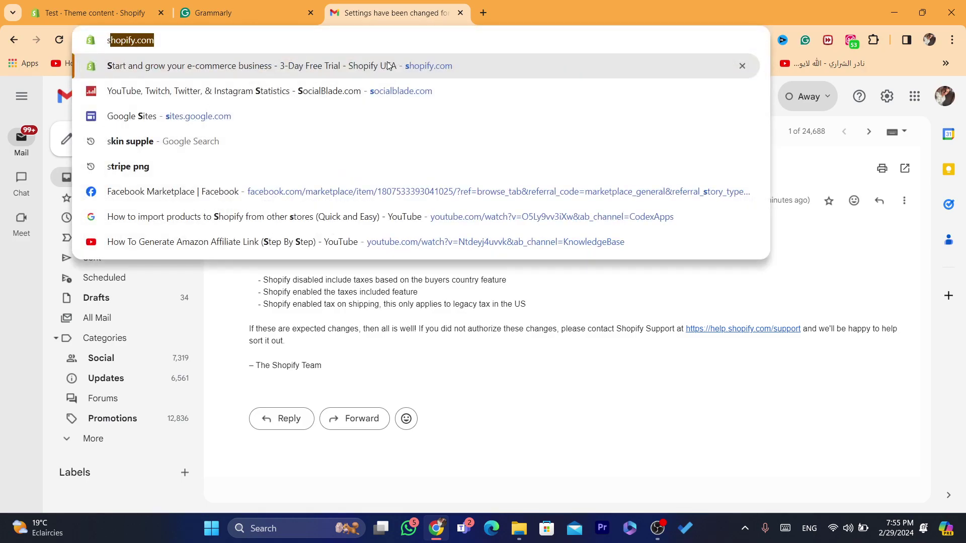
pyautogui.press('Return')
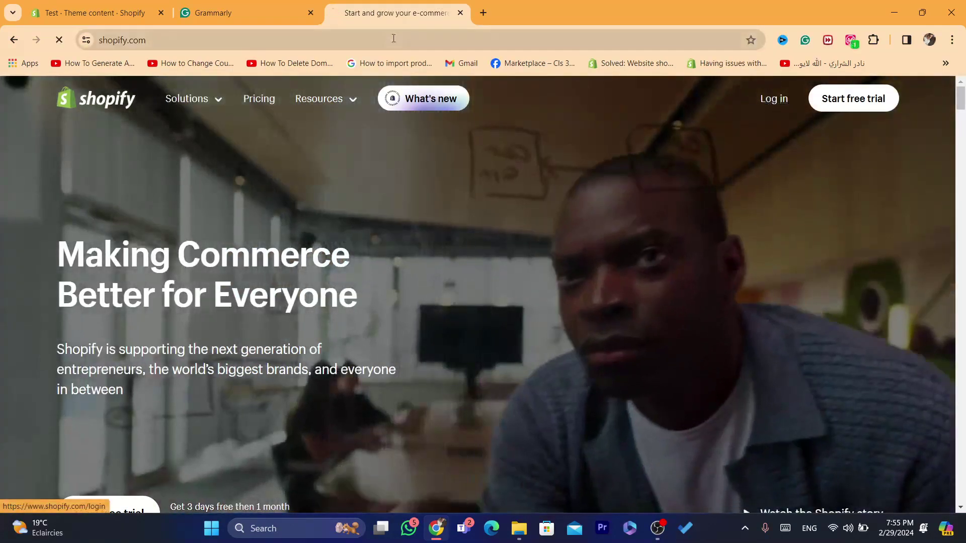
# Log in to the Shopify admin and open Settings on the Store details page
pyautogui.click(773, 99)
pyautogui.click(392, 40)
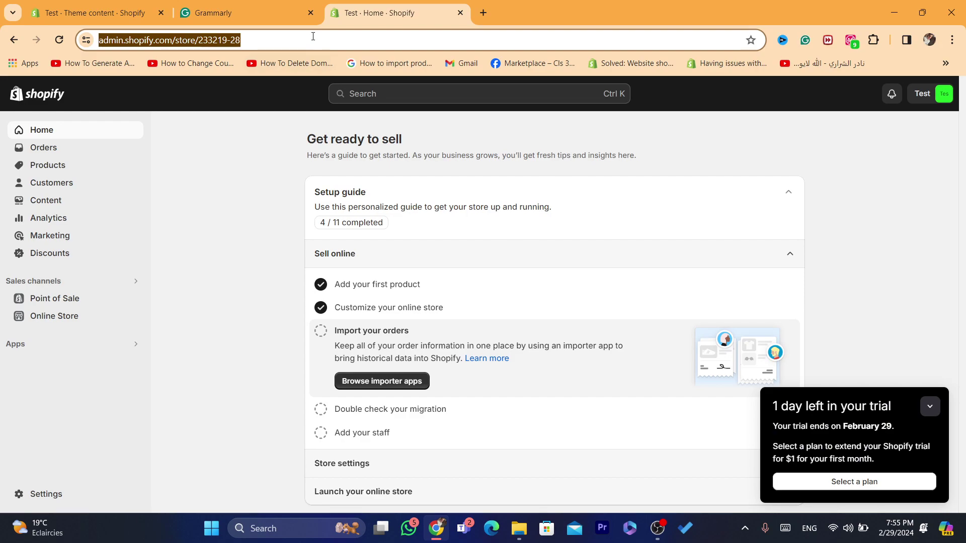
pyautogui.write('how to remove taxes and shipping calculated at checkout shopify')
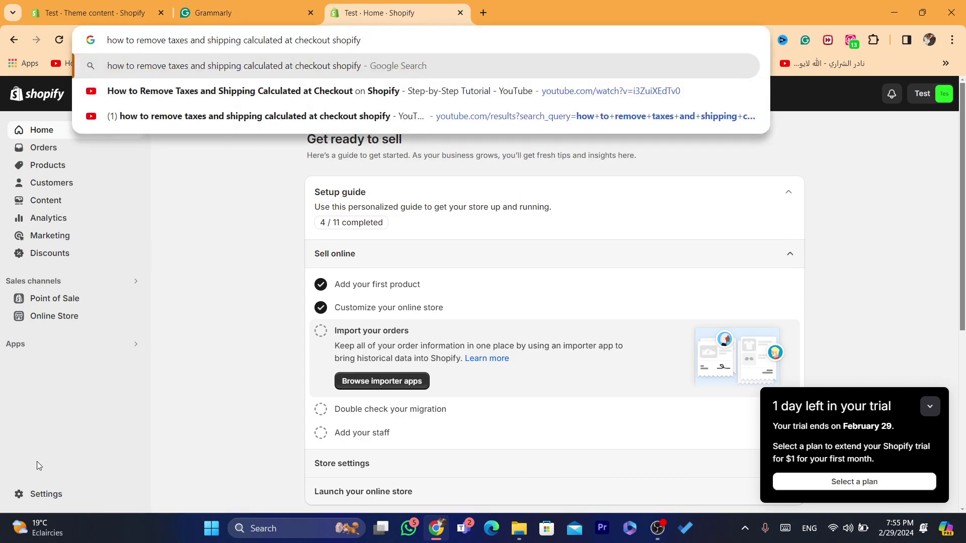
pyautogui.click(46, 492)
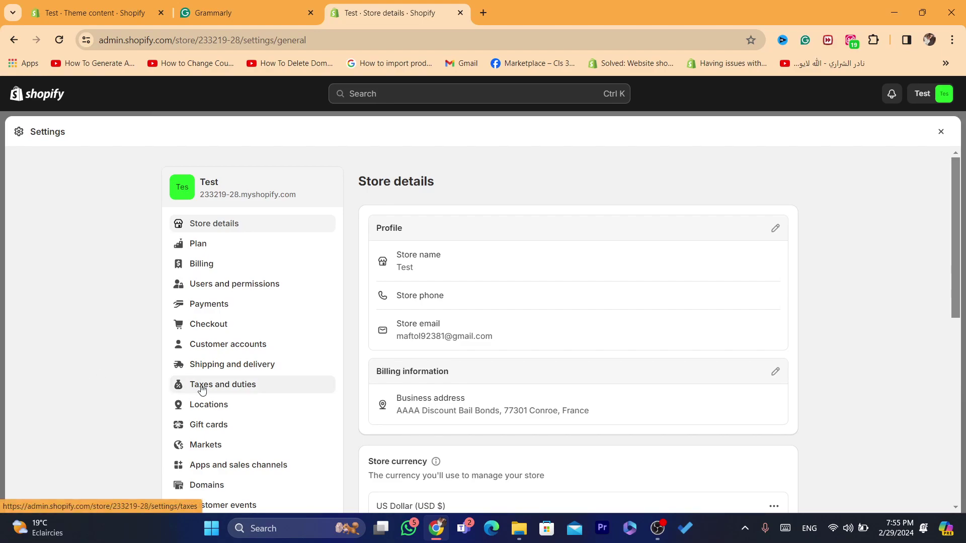
pyautogui.click(940, 132)
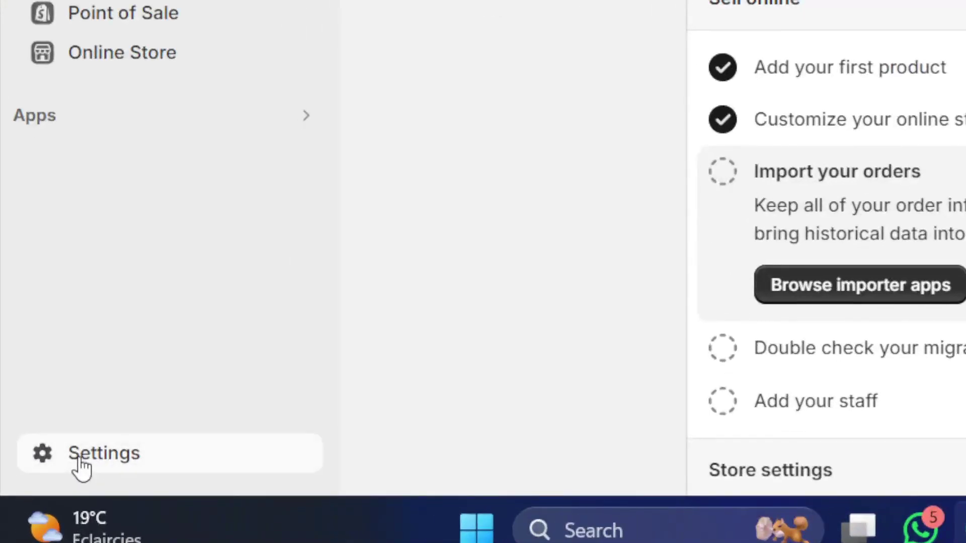
pyautogui.click(35, 496)
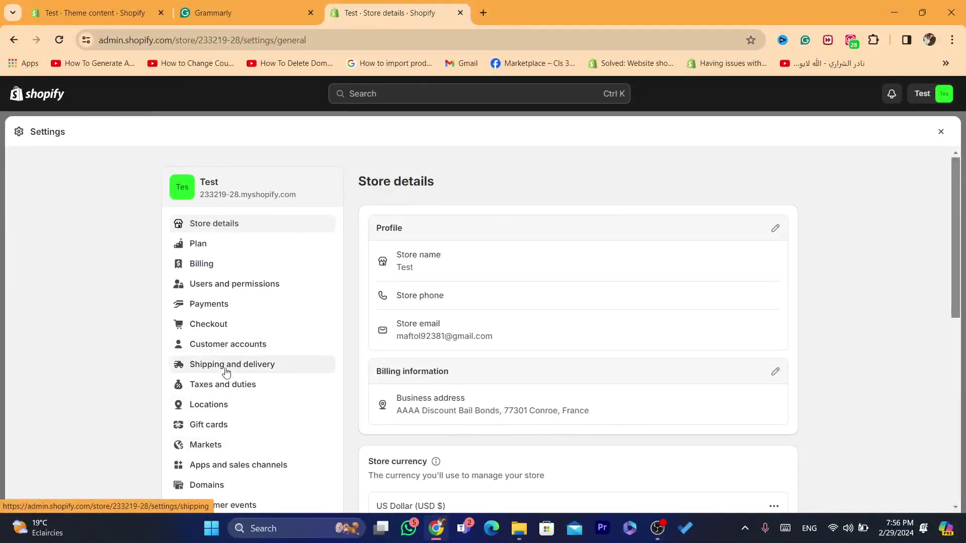
# In Taxes and duties, untick tax-included prices and tax on shipping, then save
pyautogui.click(226, 387)
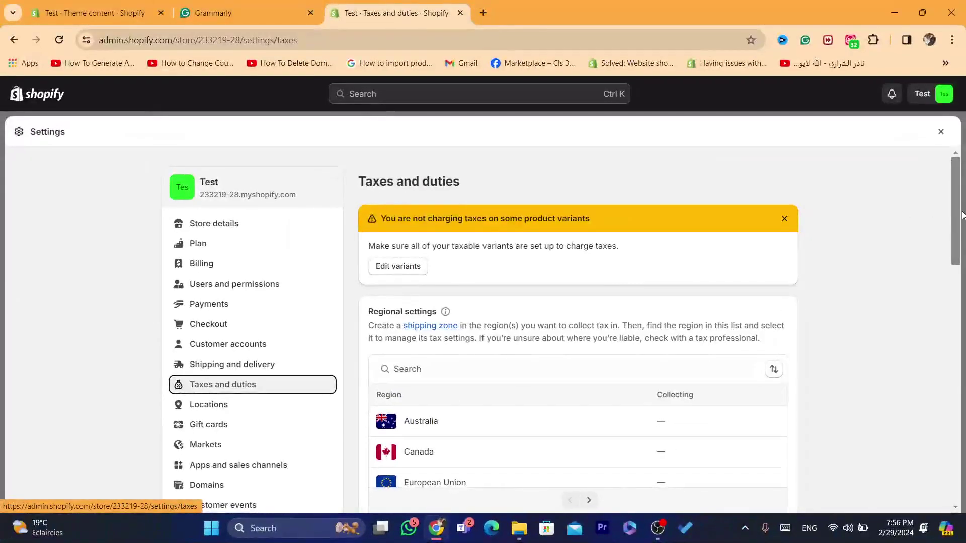
pyautogui.moveTo(956, 216); pyautogui.dragTo(956, 445)
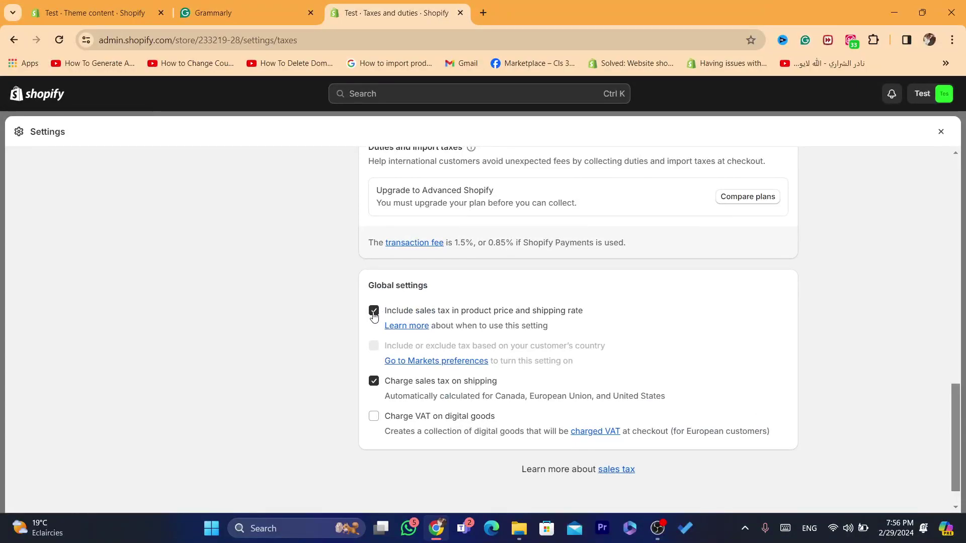
pyautogui.click(374, 311)
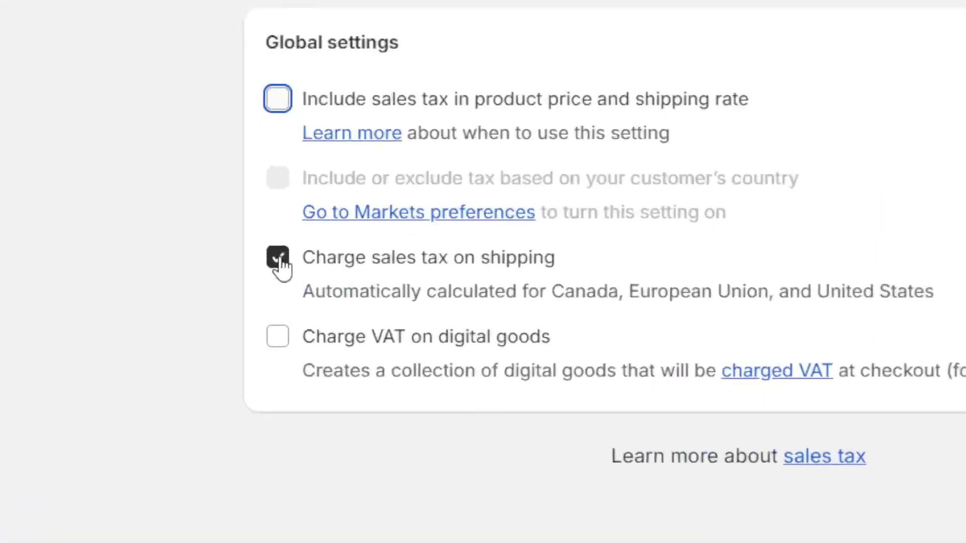
pyautogui.click(374, 382)
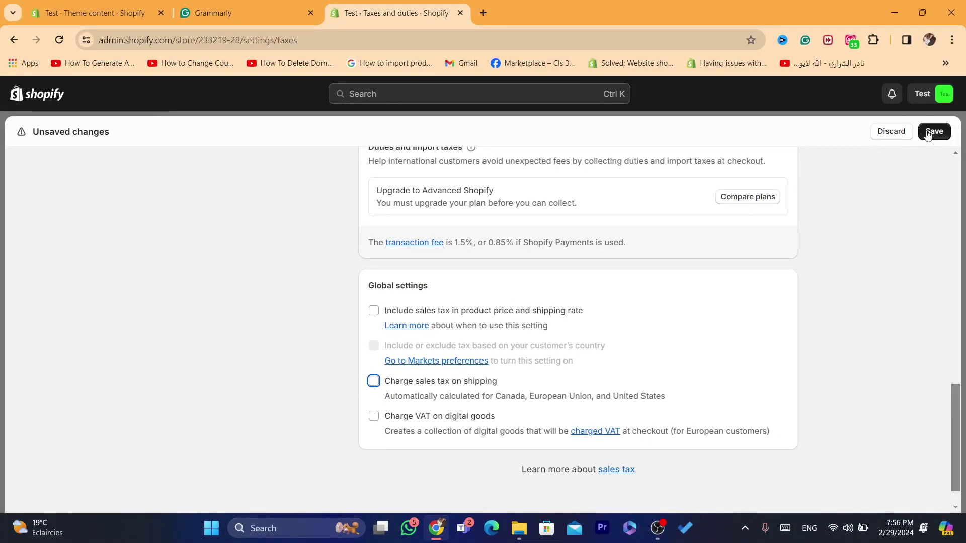
pyautogui.click(928, 133)
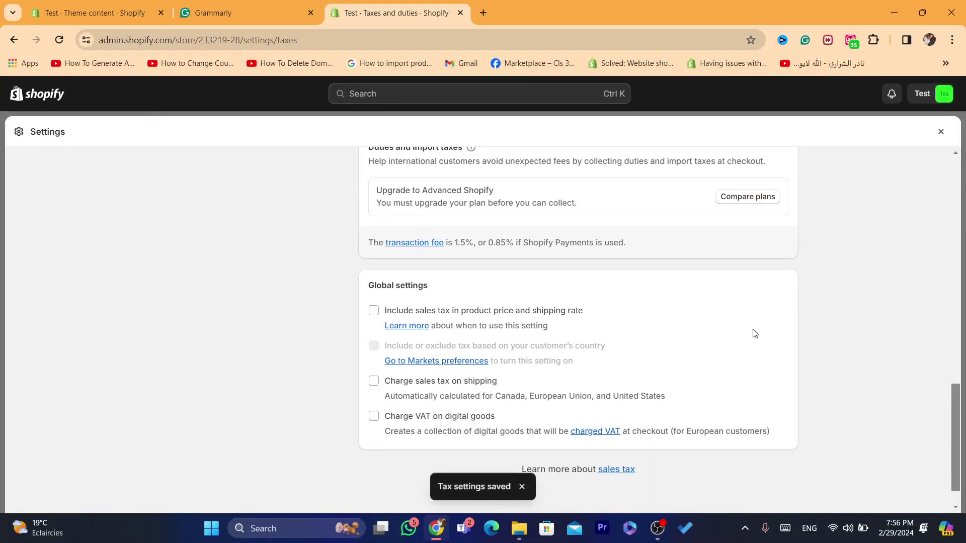
# Close Settings, go to Online Store Themes, and open the Dawn 13.0.1 theme's actions menu
pyautogui.click(940, 132)
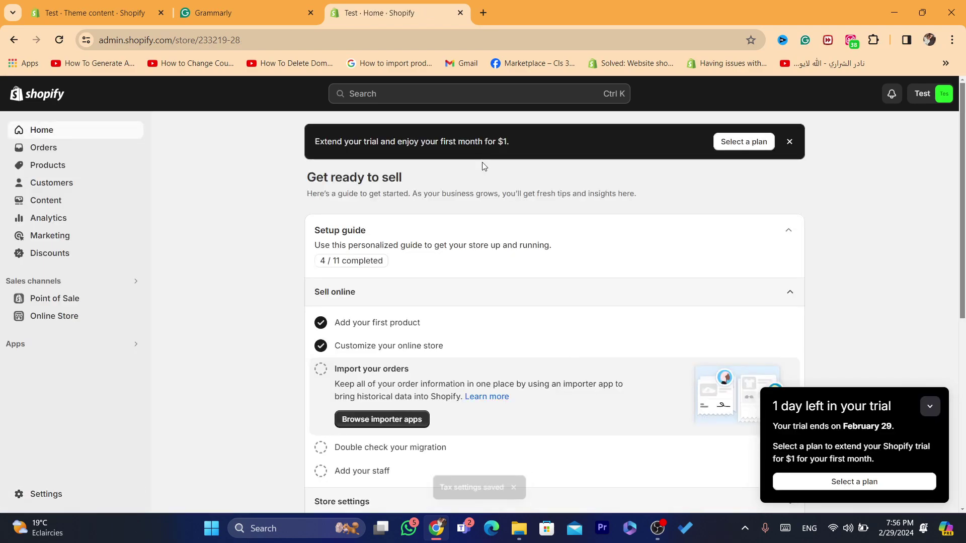
pyautogui.click(254, 45)
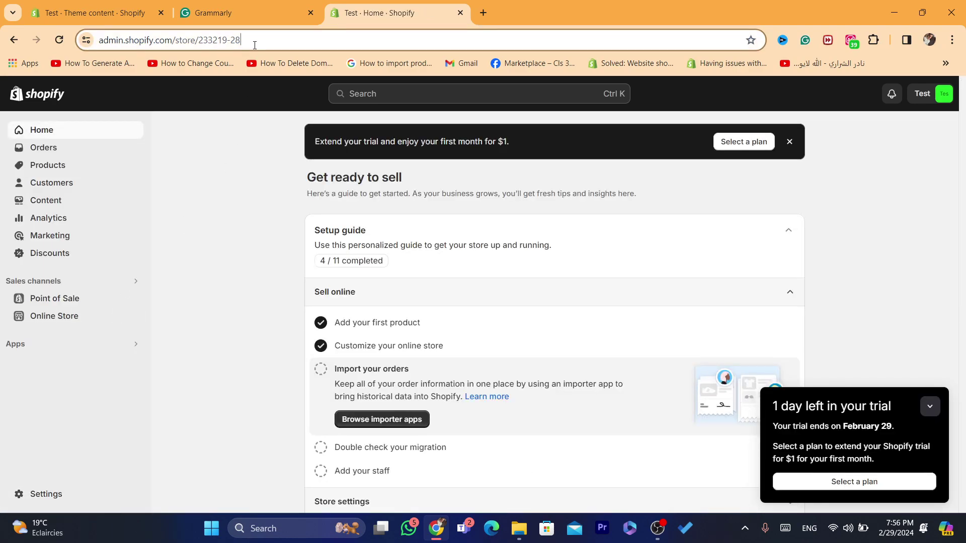
pyautogui.write('how to remove taxes and shipping calculated at checkout shopify')
pyautogui.click(220, 351)
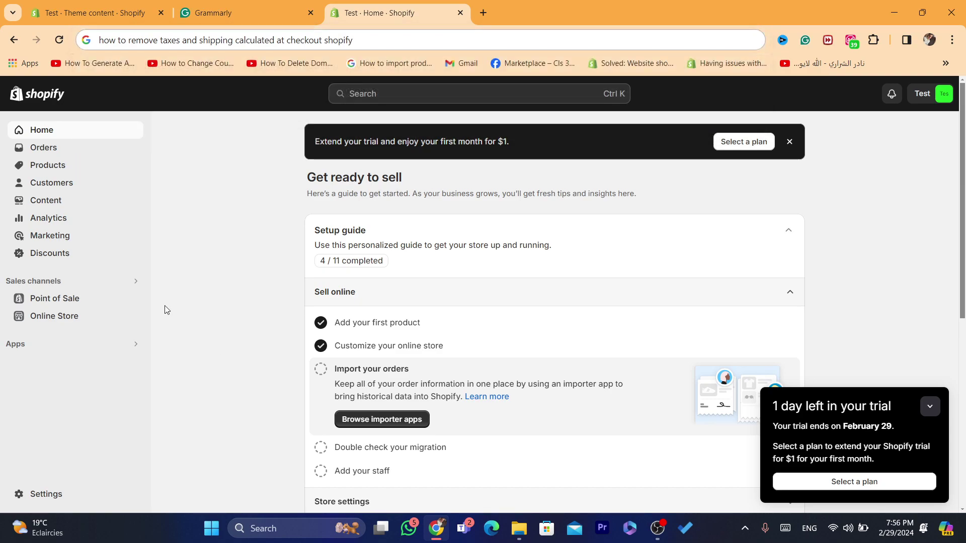
pyautogui.click(54, 297)
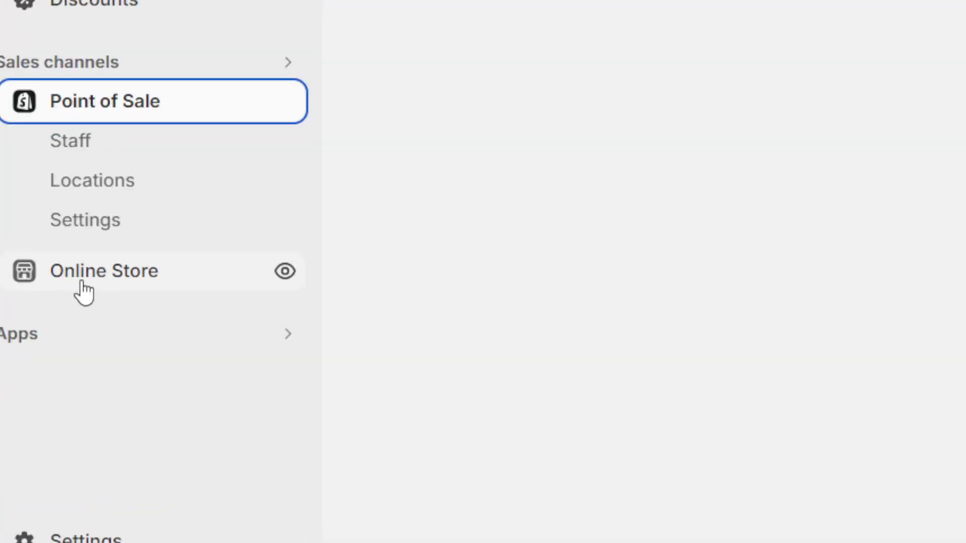
pyautogui.click(82, 289)
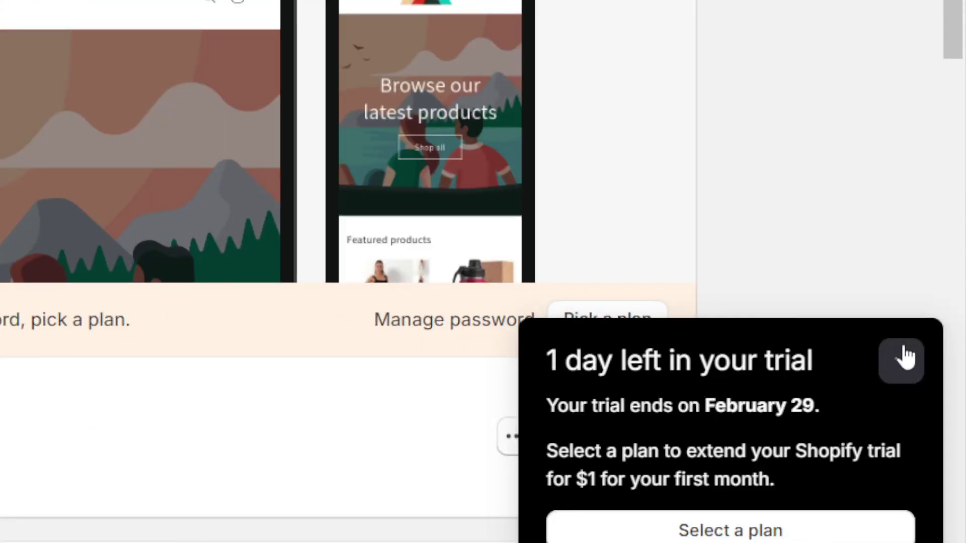
pyautogui.click(905, 357)
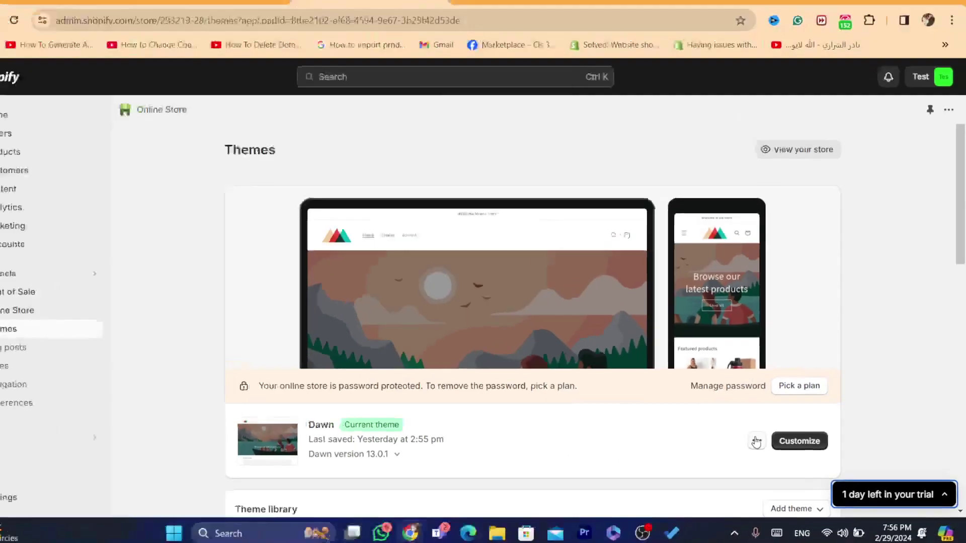
pyautogui.click(515, 437)
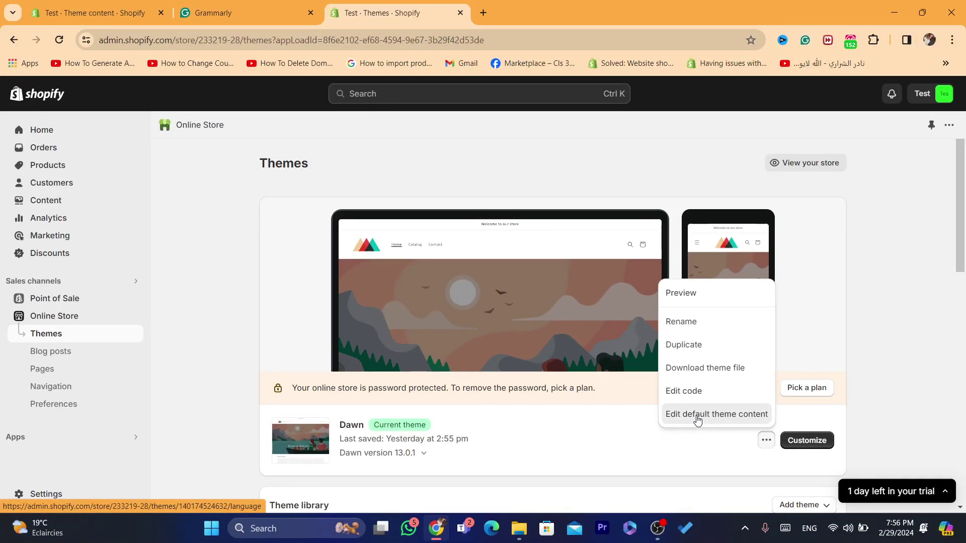
# Open Dawn's default theme content and filter it to 'shipping calculated'
pyautogui.click(697, 416)
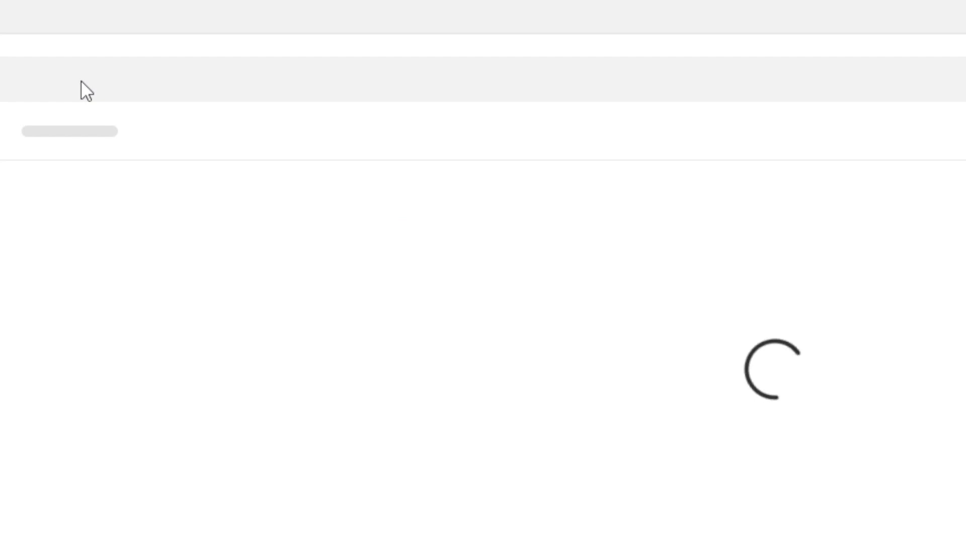
pyautogui.click(101, 136)
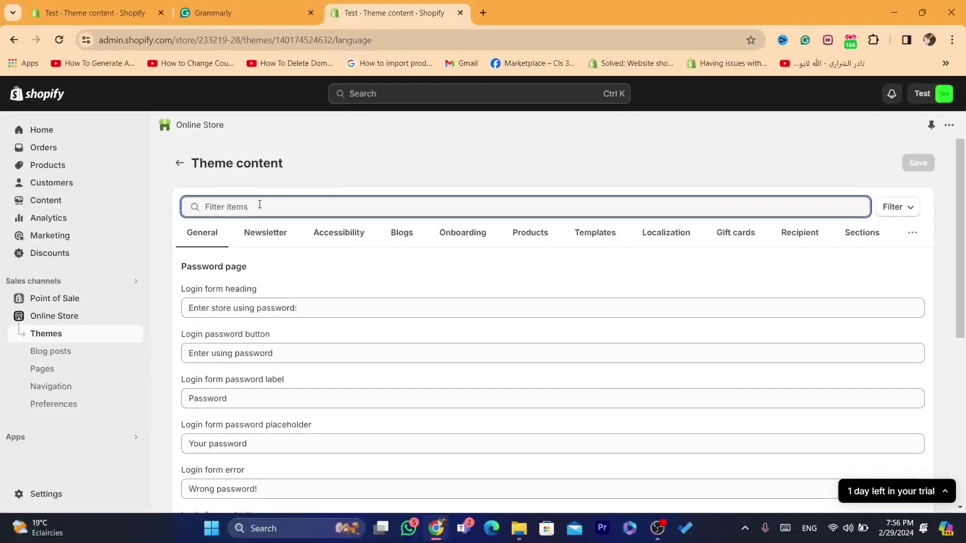
pyautogui.write('how to remove taxes and shipping calculated at checkout shopify')
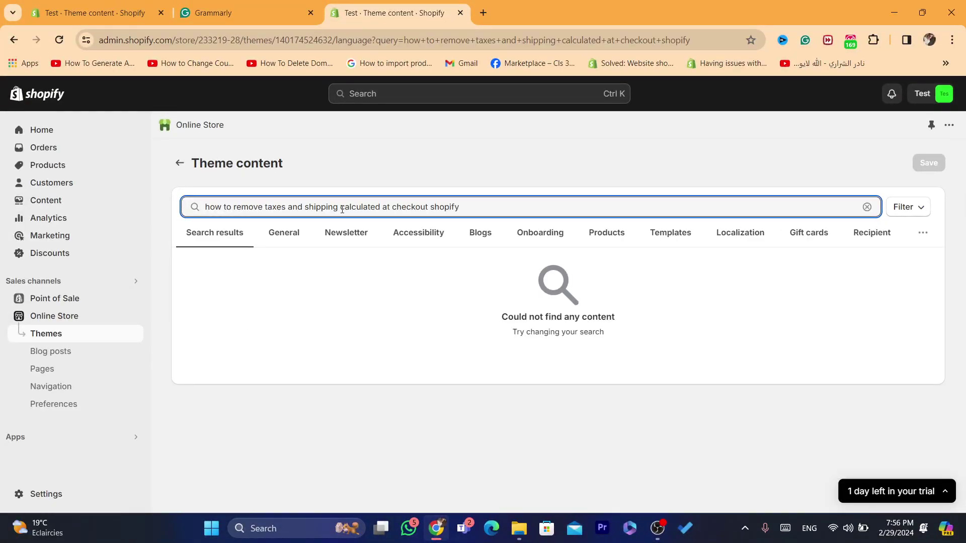
pyautogui.moveTo(303, 209); pyautogui.dragTo(86, 200)
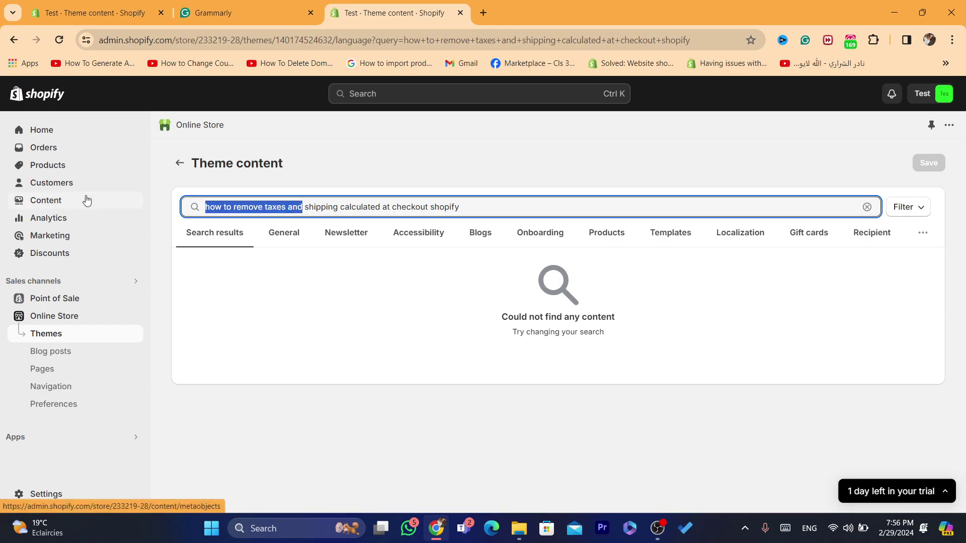
pyautogui.press('BackSpace')
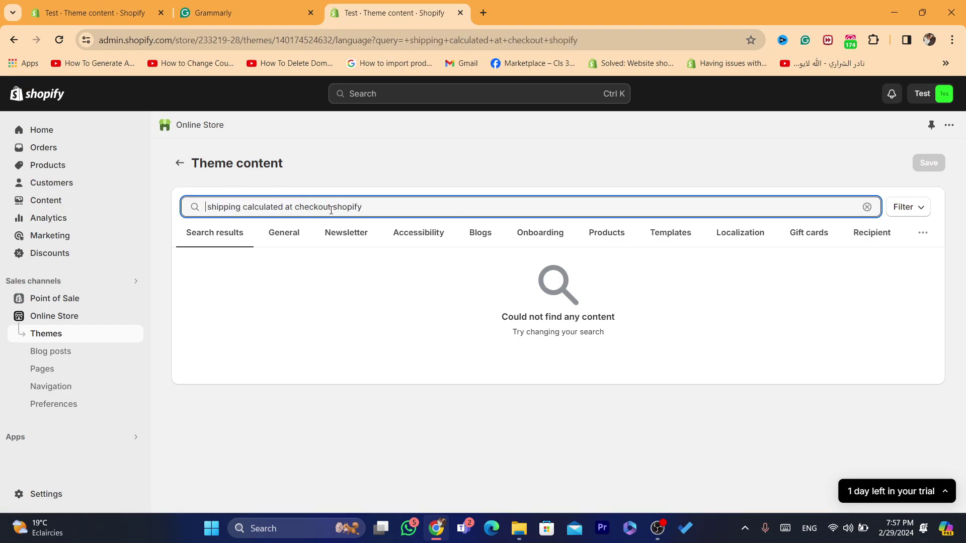
pyautogui.moveTo(330, 207); pyautogui.dragTo(521, 207)
pyautogui.press('BackSpace')
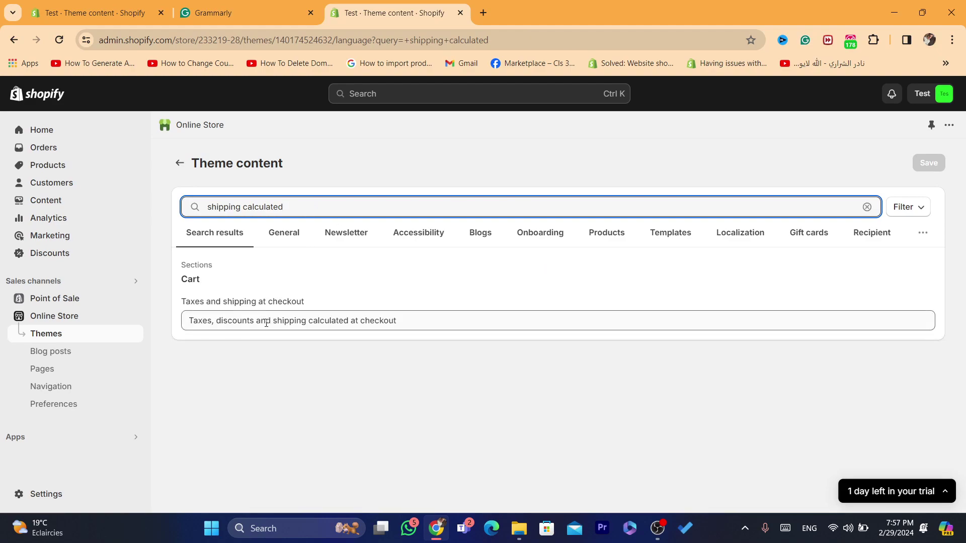
pyautogui.moveTo(181, 301); pyautogui.dragTo(301, 298)
pyautogui.click(315, 298)
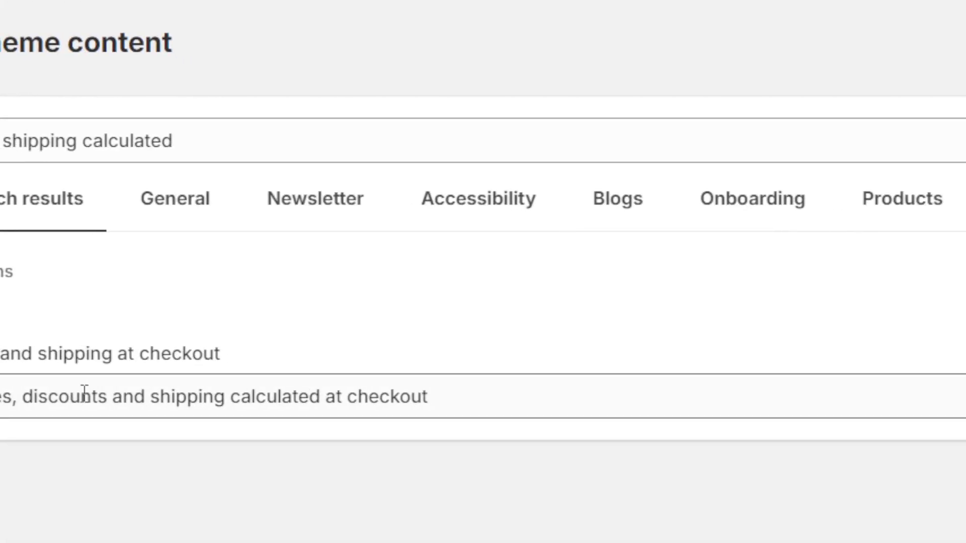
# Replace the Cart 'Taxes and shipping at checkout' text with 'Free shipping worldwide' and save
pyautogui.tripleClick(64, 395)
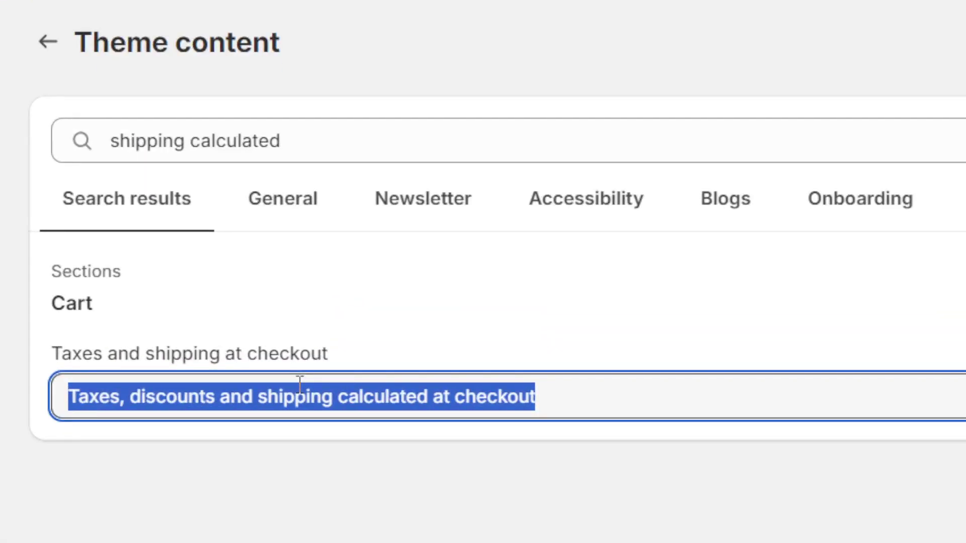
pyautogui.write('fRE')
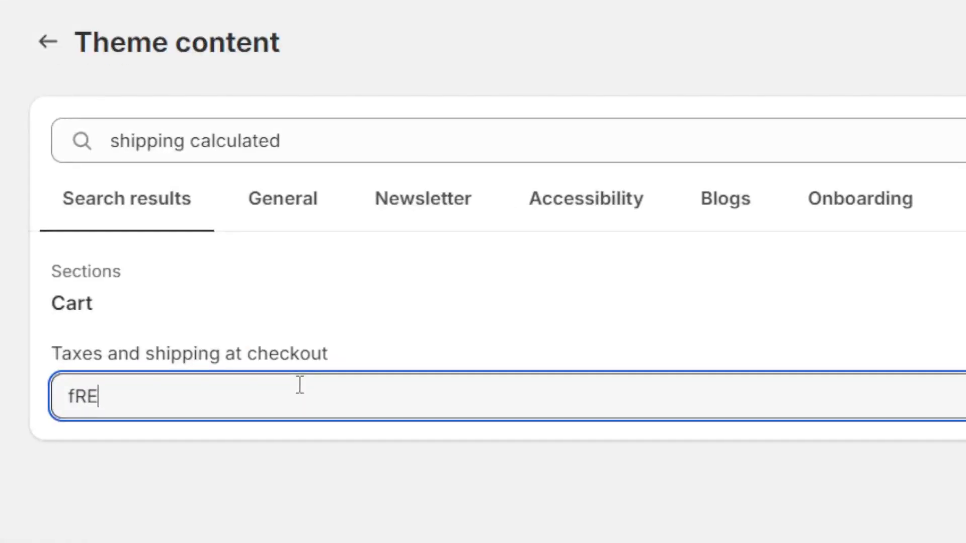
pyautogui.press('BackSpace')
pyautogui.press('BackSpace')
pyautogui.press('BackSpace')
pyautogui.write('Free shipping worldwide')
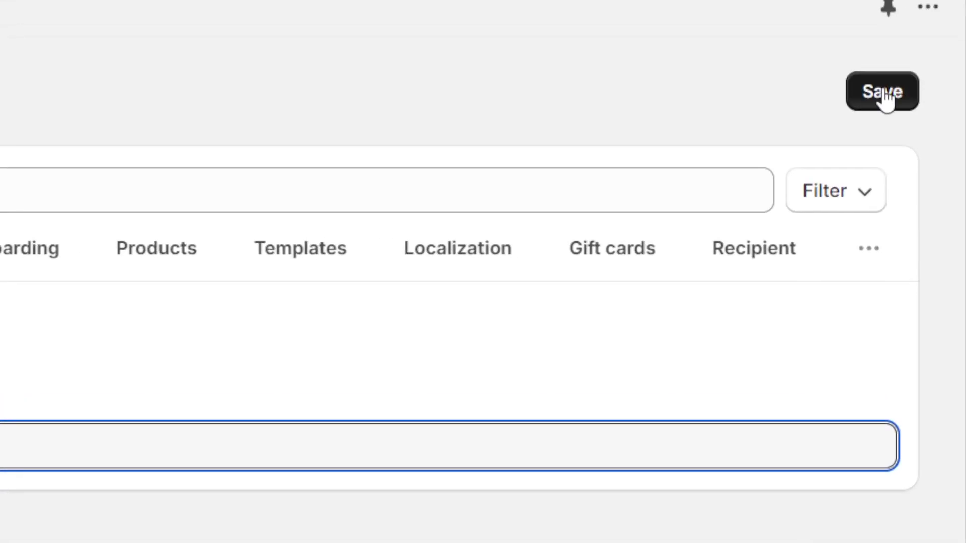
pyautogui.click(929, 163)
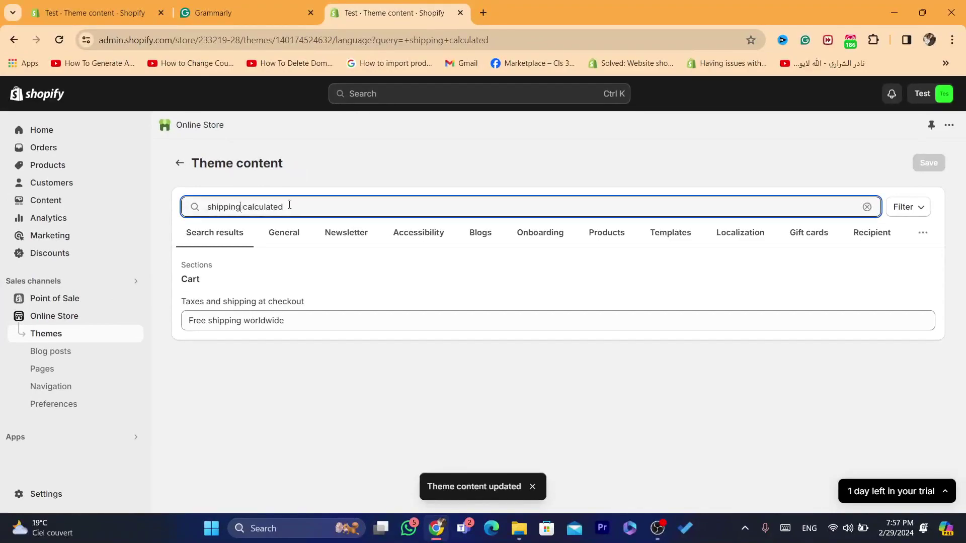
# Change the theme content search query to 'calculated' to list the Cart's tax and shipping texts
pyautogui.doubleClick(211, 196)
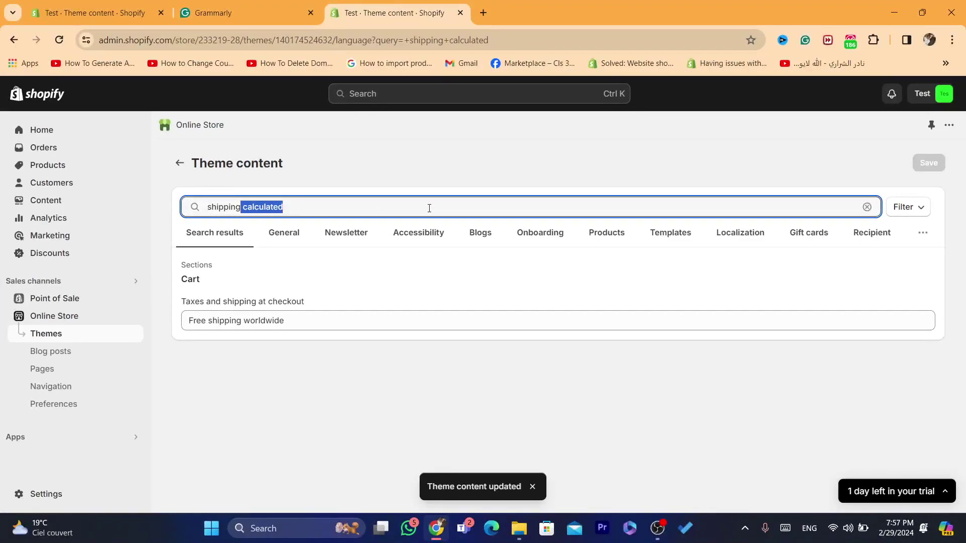
pyautogui.press('BackSpace')
pyautogui.hotkey('ctrl', 'a')
pyautogui.write('how to remove taxes and shipping calculated at checkout shopify')
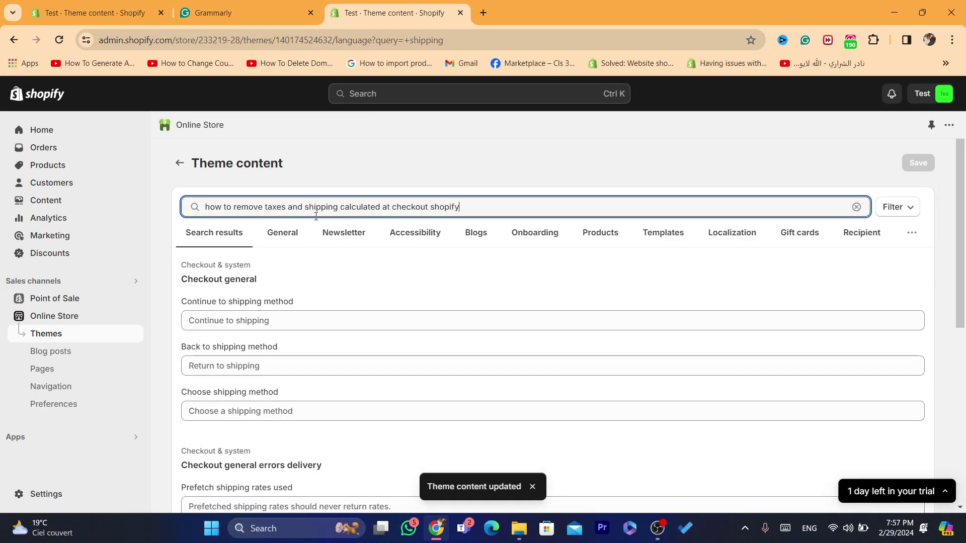
pyautogui.doubleClick(354, 207)
pyautogui.hotkey('ctrl', 'c')
pyautogui.hotkey('ctrl', 'a')
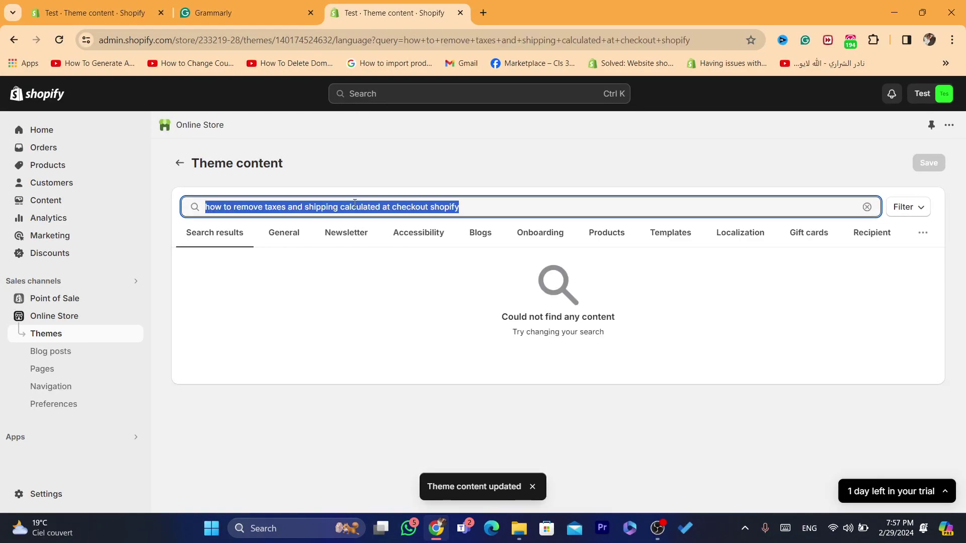
pyautogui.hotkey('ctrl', 'v')
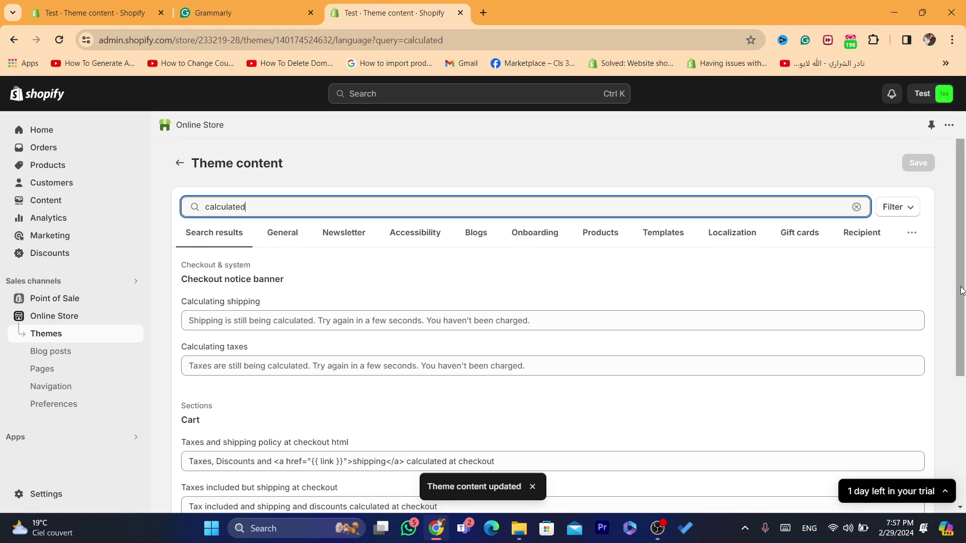
pyautogui.moveTo(961, 292); pyautogui.dragTo(963, 335)
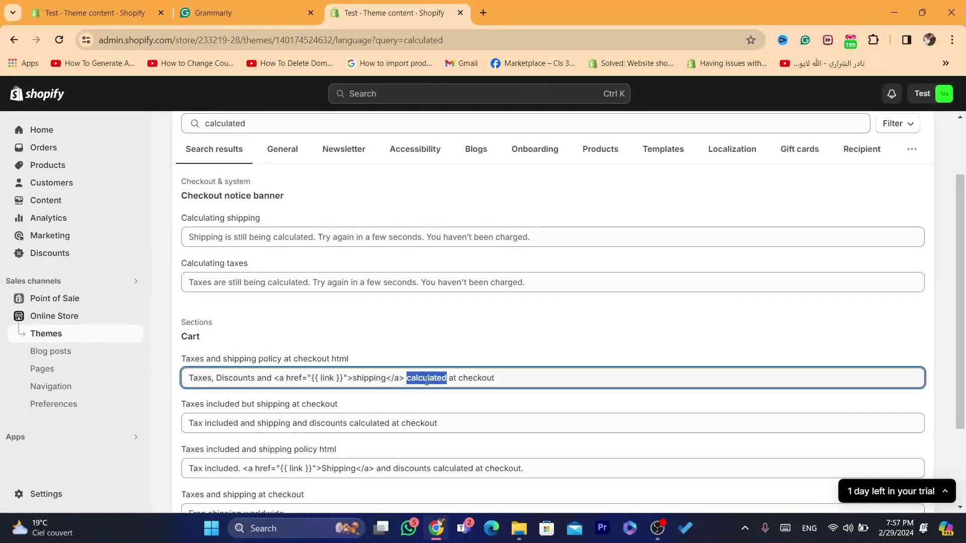
# Set the Cart's Taxes and shipping policy and Taxes included but shipping texts to FREE WORLDWIDE SHIPPING
pyautogui.tripleClick(596, 461)
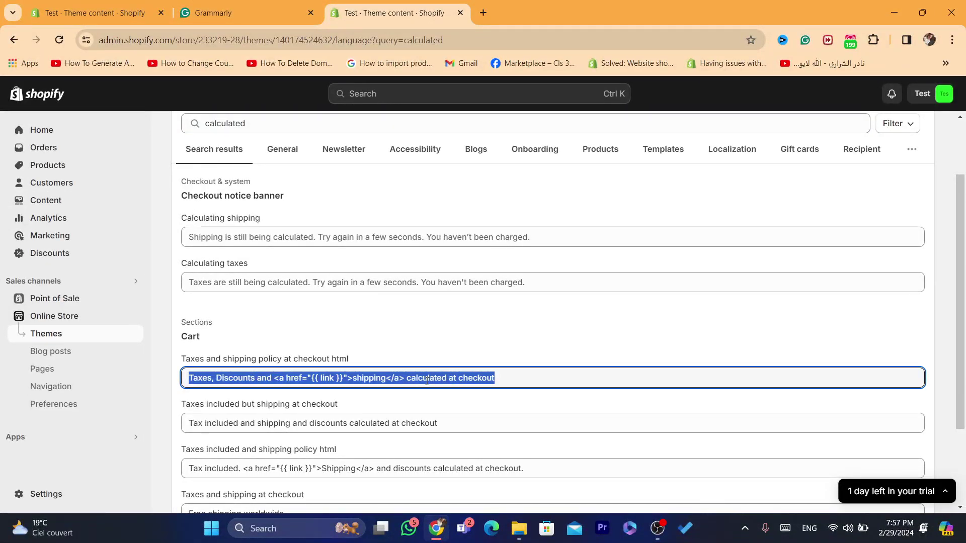
pyautogui.write('FR')
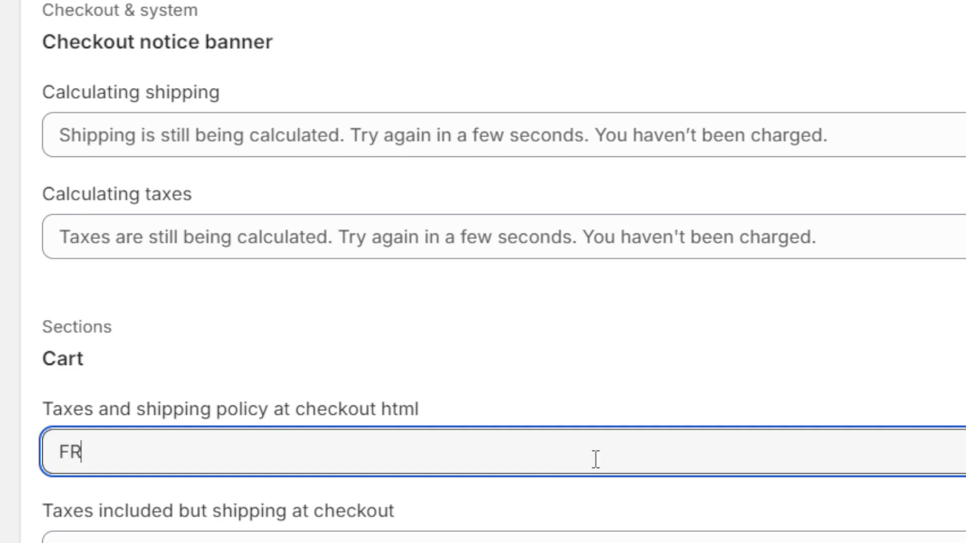
pyautogui.write('EE WORLD')
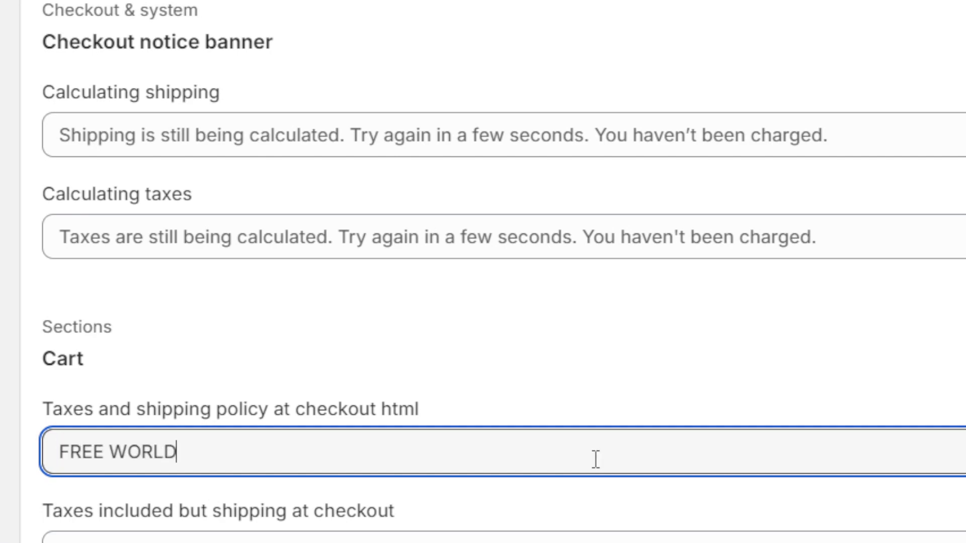
pyautogui.write('WISDE SHIPPU')
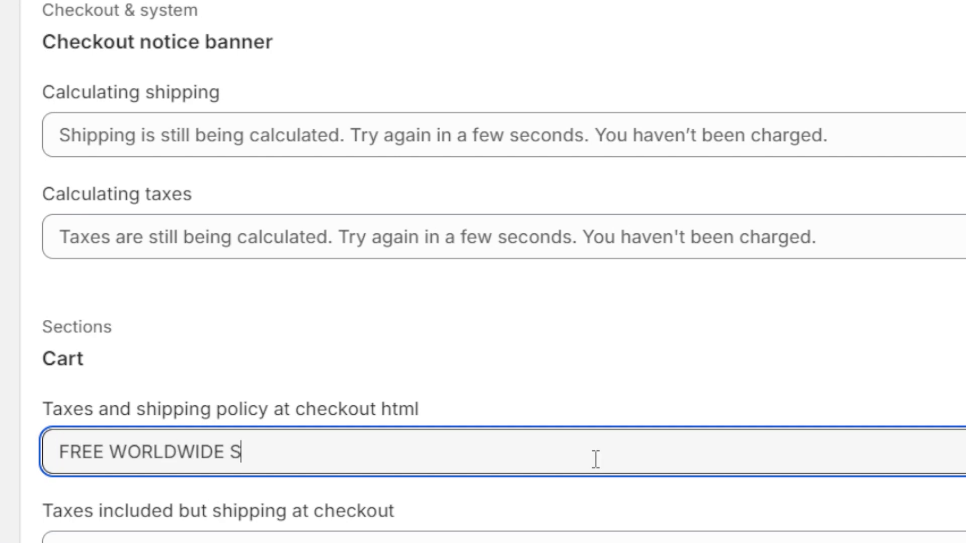
pyautogui.write('ING')
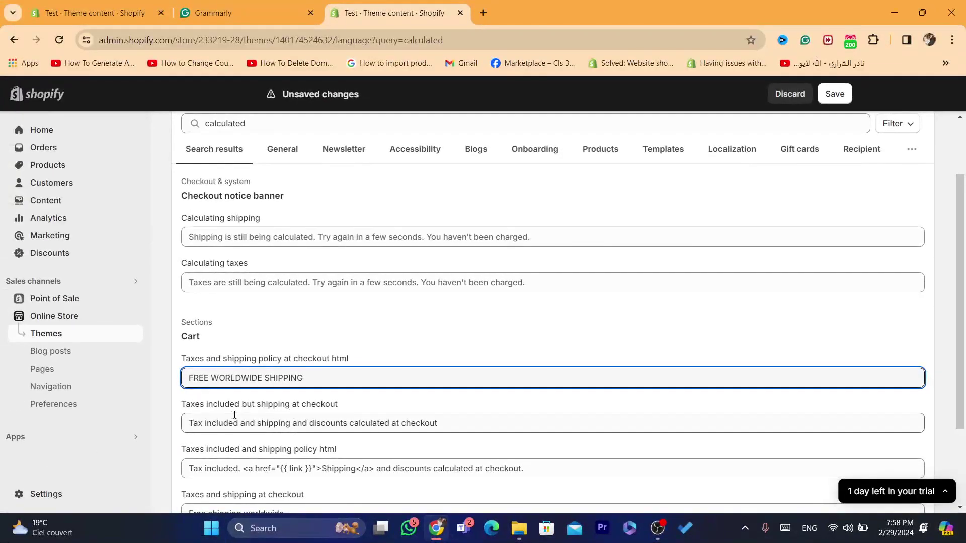
pyautogui.click(167, 478)
pyautogui.hotkey('ctrl', 'a')
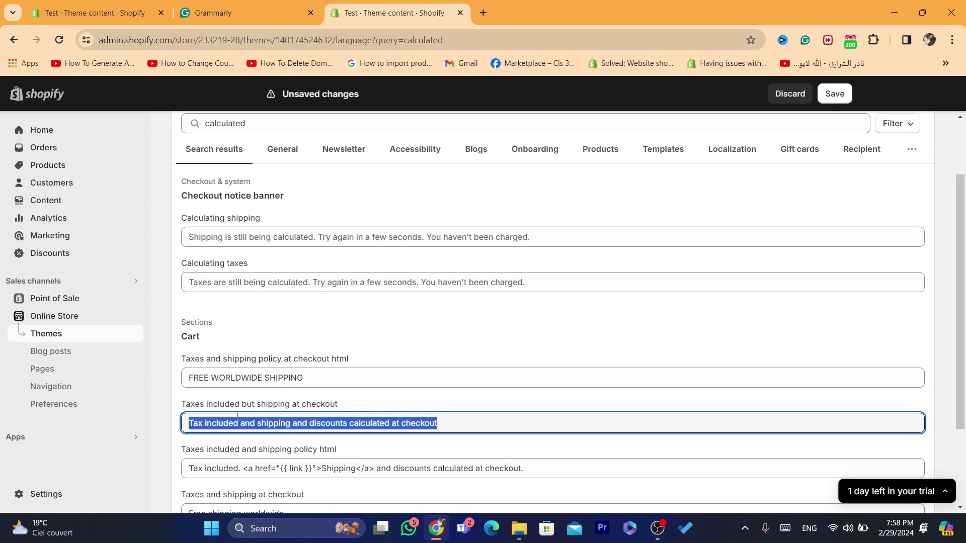
pyautogui.click(292, 423)
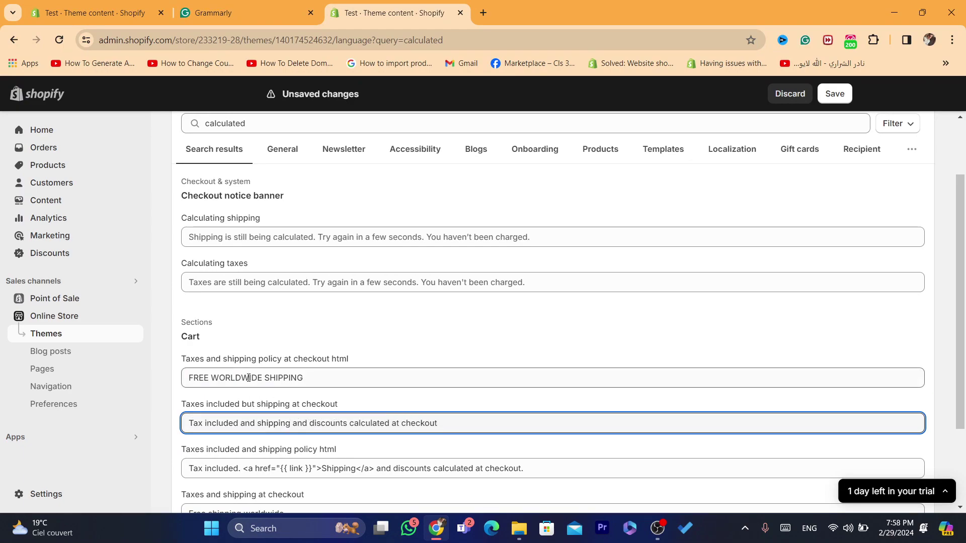
pyautogui.hotkey('shift', 'Tab')
pyautogui.hotkey('ctrl', 'c')
pyautogui.moveTo(257, 404); pyautogui.dragTo(264, 423)
pyautogui.click(263, 423)
pyautogui.hotkey('ctrl', 'a')
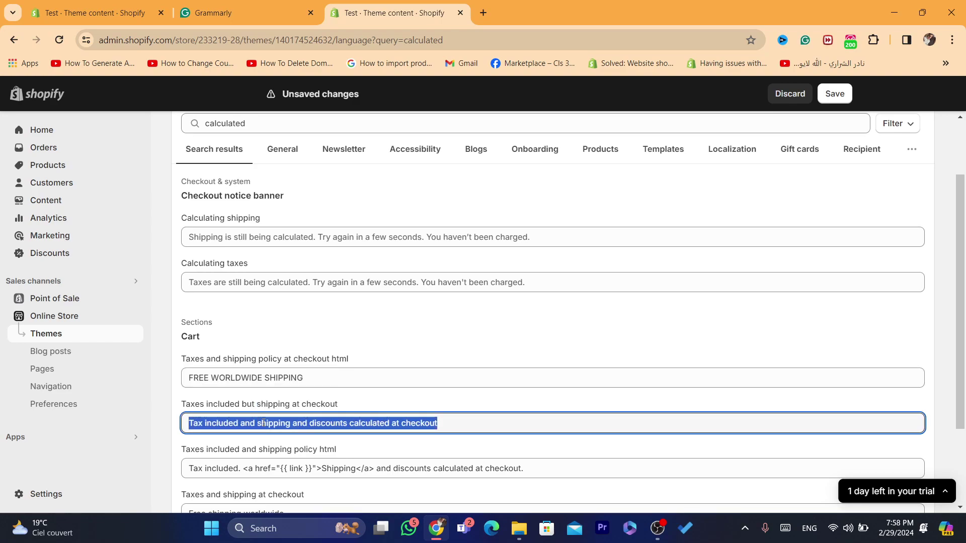
pyautogui.hotkey('ctrl', 'v')
# Paste FREE WORLDWIDE SHIPPING into the Tax included policy and product Shipping policy html fields
pyautogui.doubleClick(229, 466)
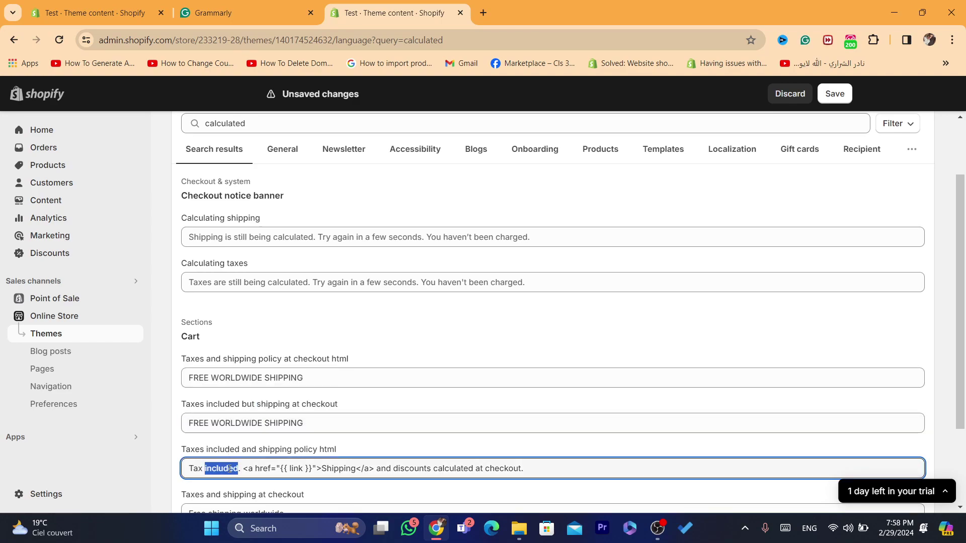
pyautogui.hotkey('ctrl', 'a')
pyautogui.hotkey('ctrl', 'v')
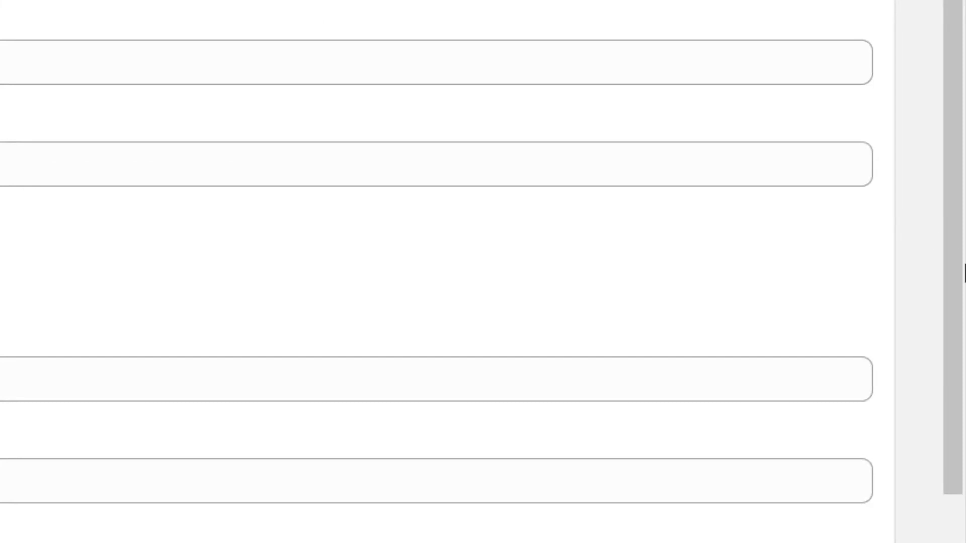
pyautogui.moveTo(948, 261); pyautogui.dragTo(955, 447)
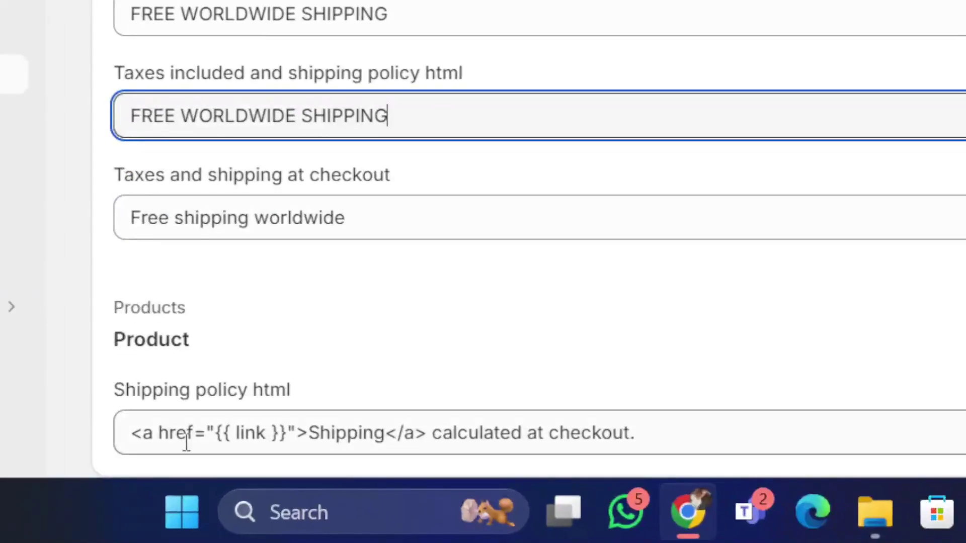
pyautogui.click(249, 493)
pyautogui.hotkey('ctrl', 'a')
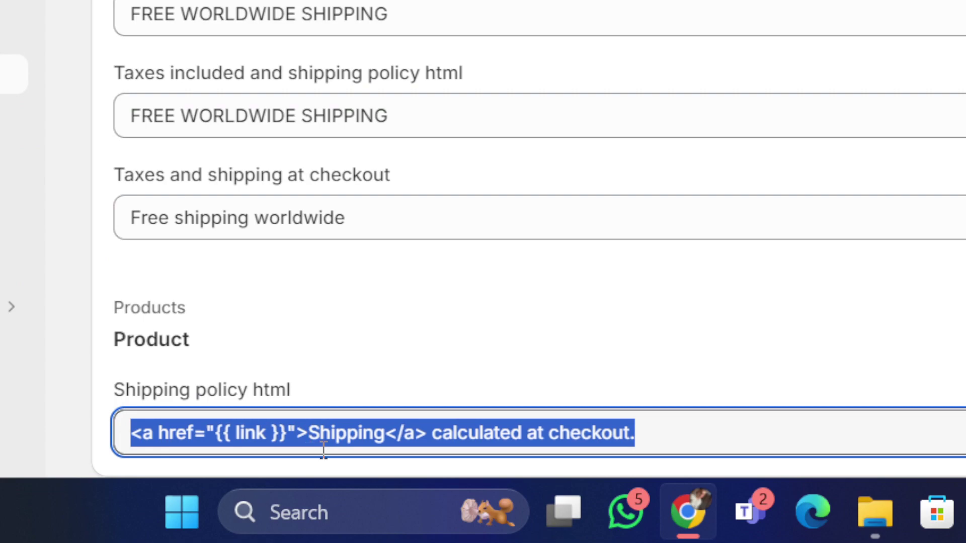
pyautogui.hotkey('ctrl', 'v')
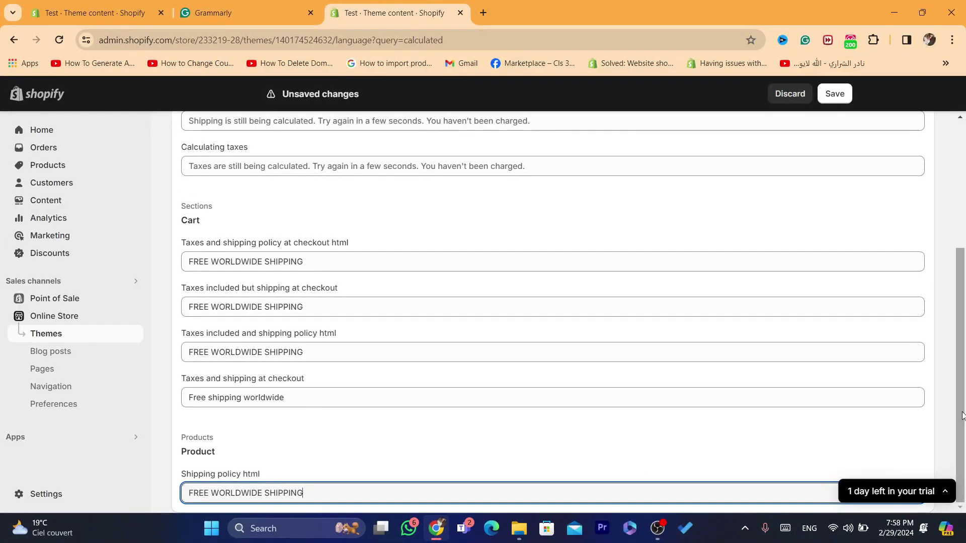
pyautogui.scroll(4, 938, 251)
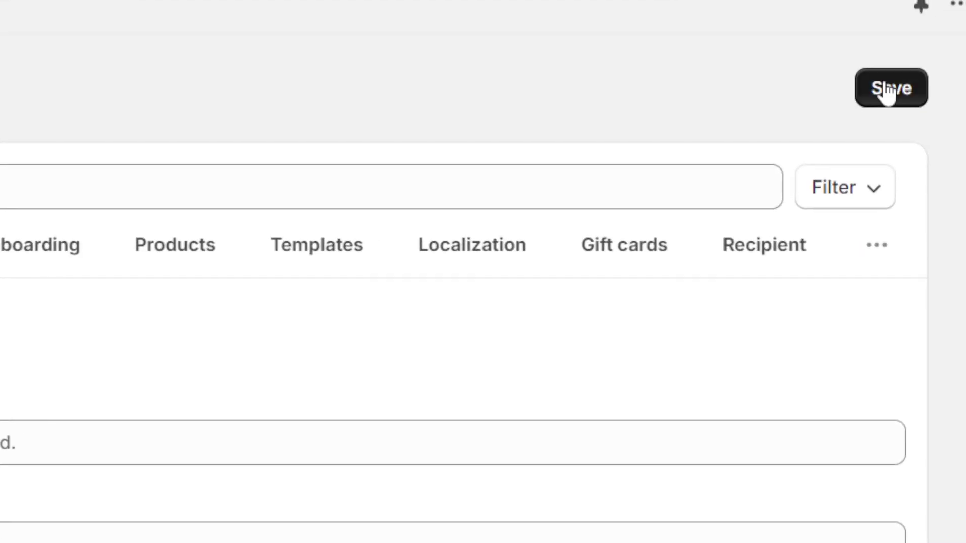
# Save the FREE WORLDWIDE SHIPPING theme content edits and open Point of Sale's Getting started page
pyautogui.click(884, 85)
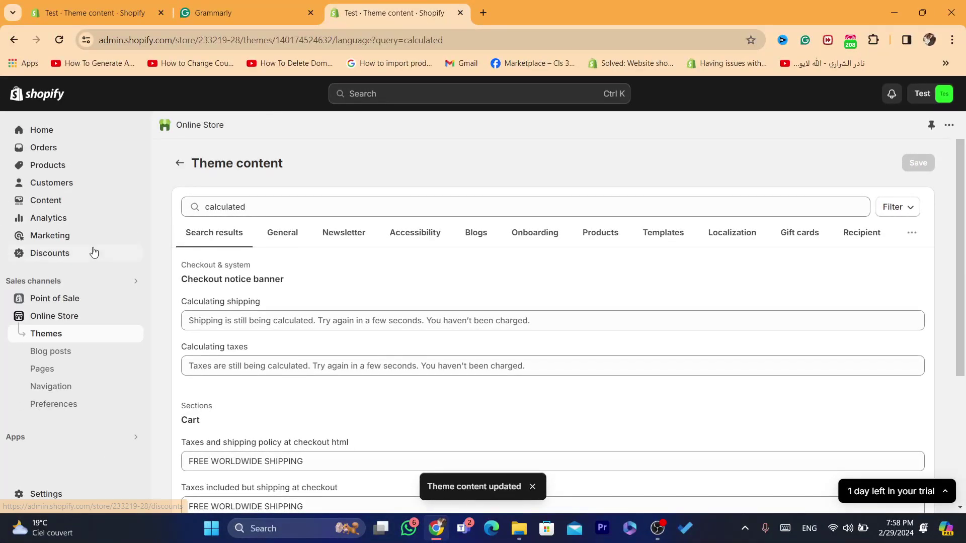
pyautogui.click(91, 305)
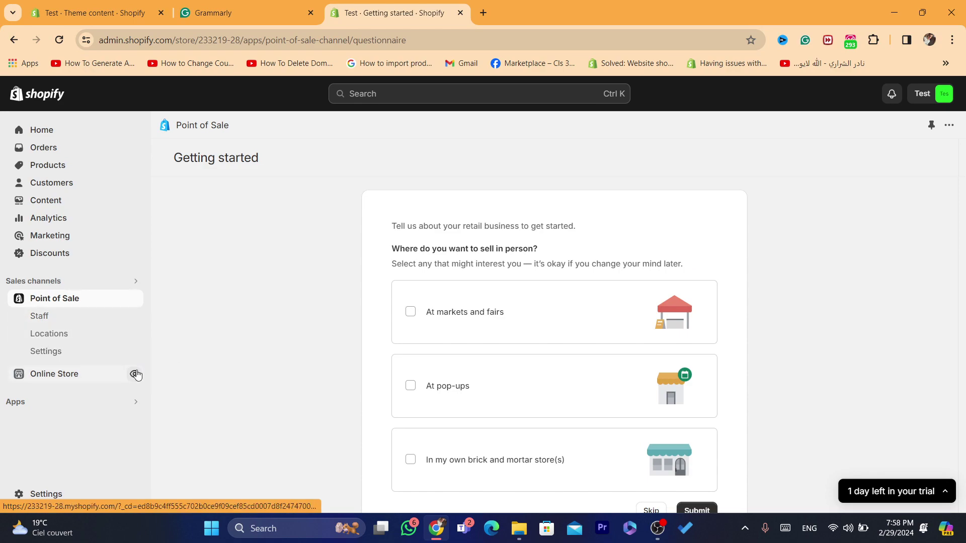
# Open the live storefront and browse down the 2pcs Thread Yoga Suit product page
pyautogui.click(134, 373)
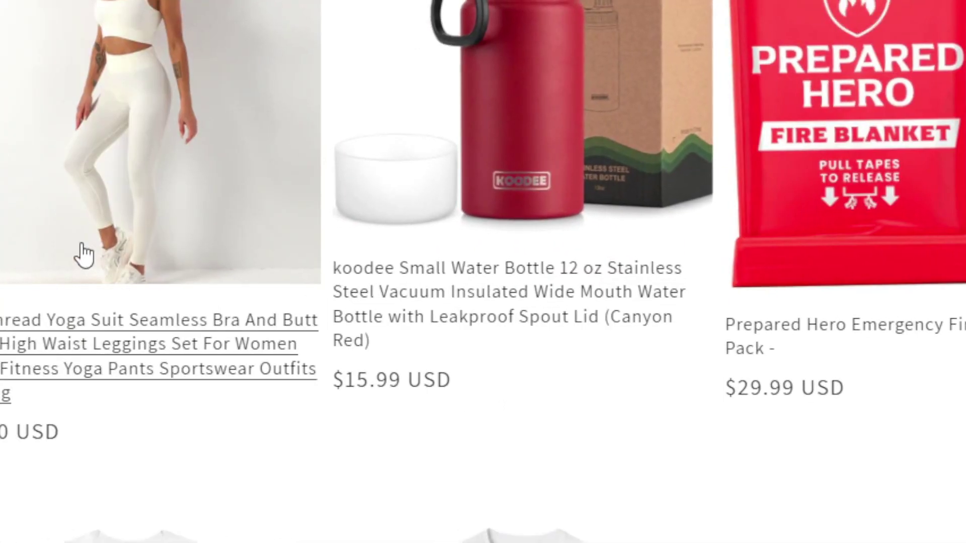
pyautogui.click(7, 254)
pyautogui.scroll(-2, 963, 168)
pyautogui.moveTo(963, 168); pyautogui.dragTo(961, 190)
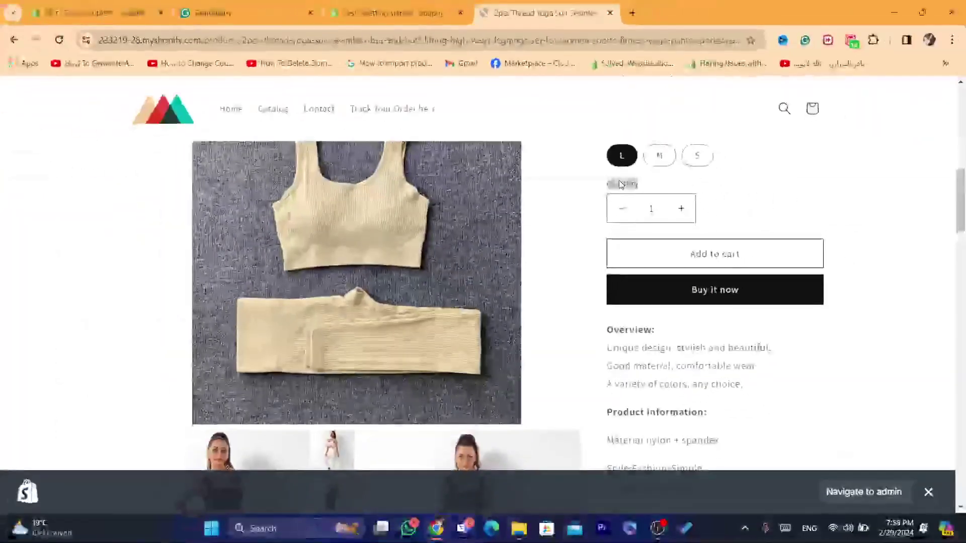
pyautogui.doubleClick(620, 182)
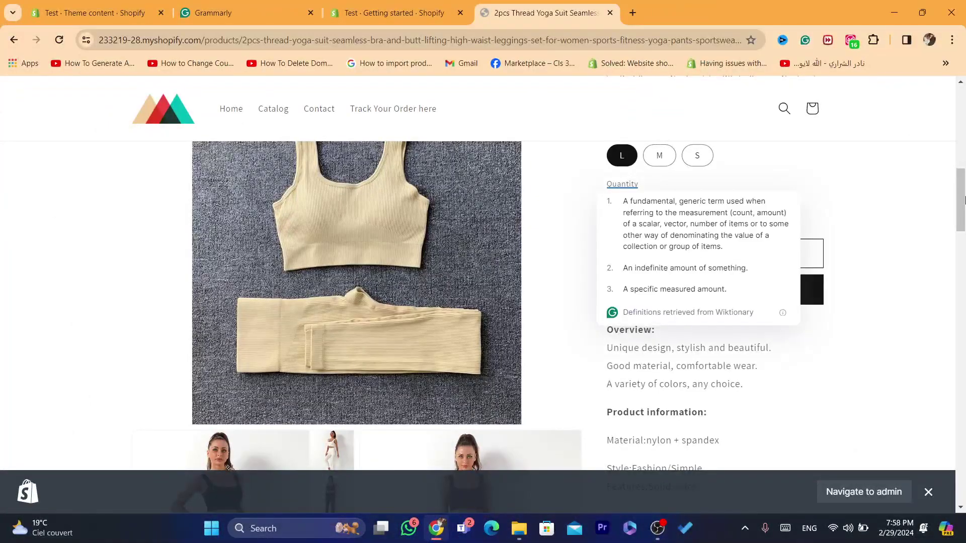
pyautogui.moveTo(964, 200); pyautogui.dragTo(964, 373)
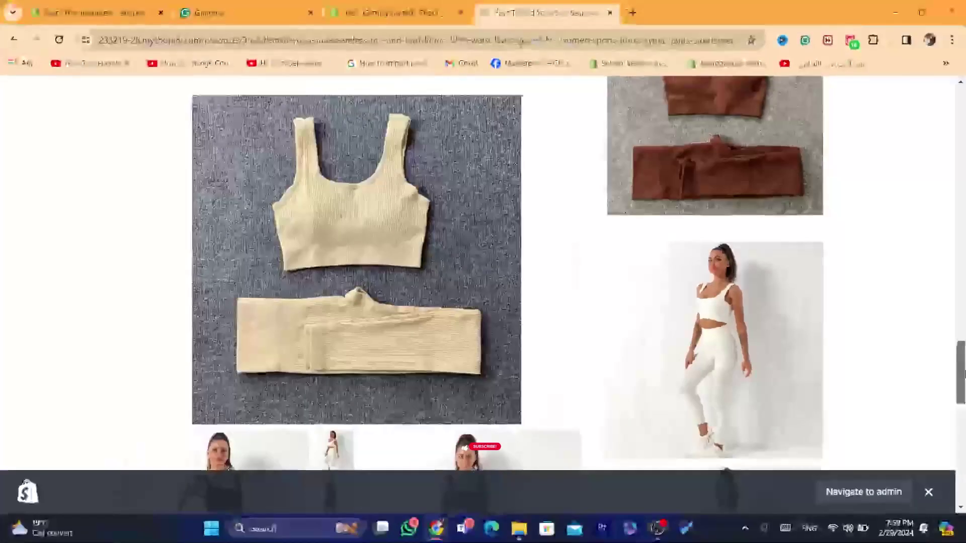
pyautogui.moveTo(964, 374); pyautogui.dragTo(962, 458)
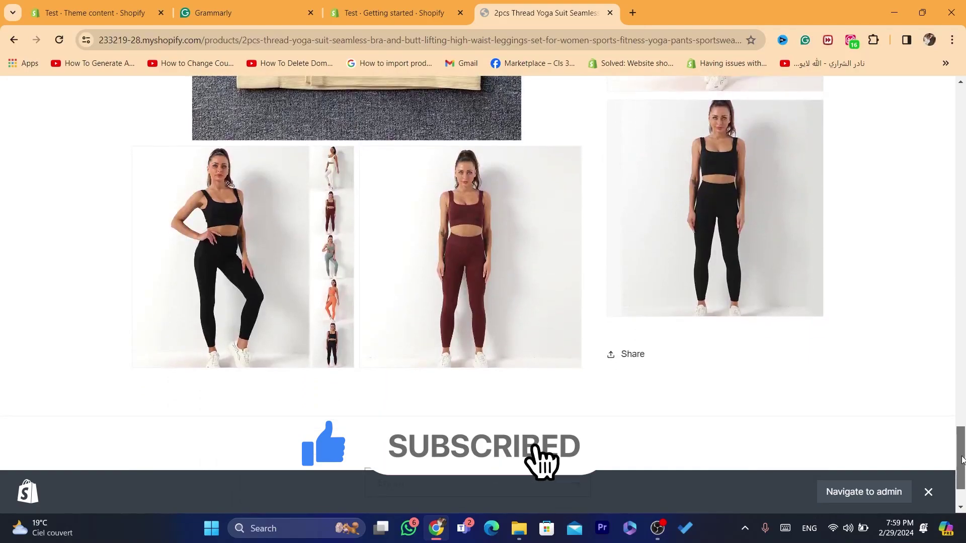